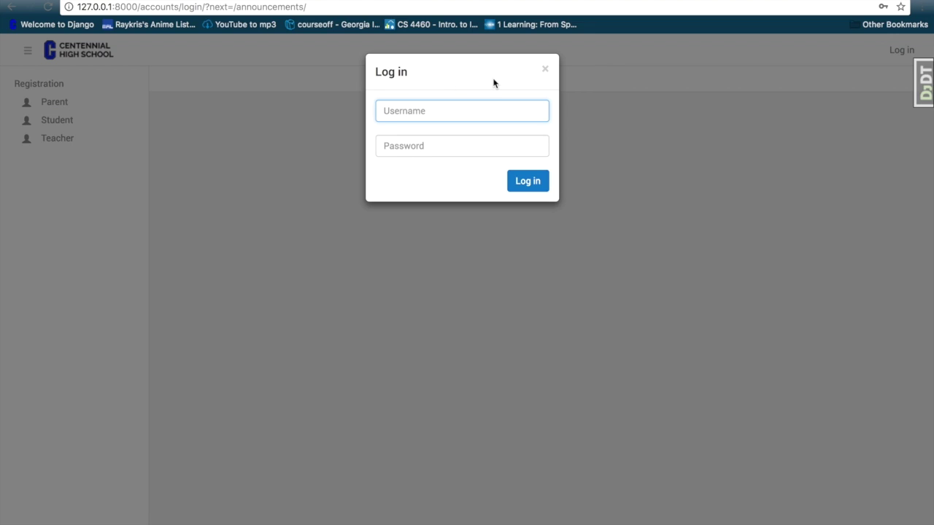
- Close the login prompt and view the Parent, Student, then Teacher registration forms
left_click(544, 70)
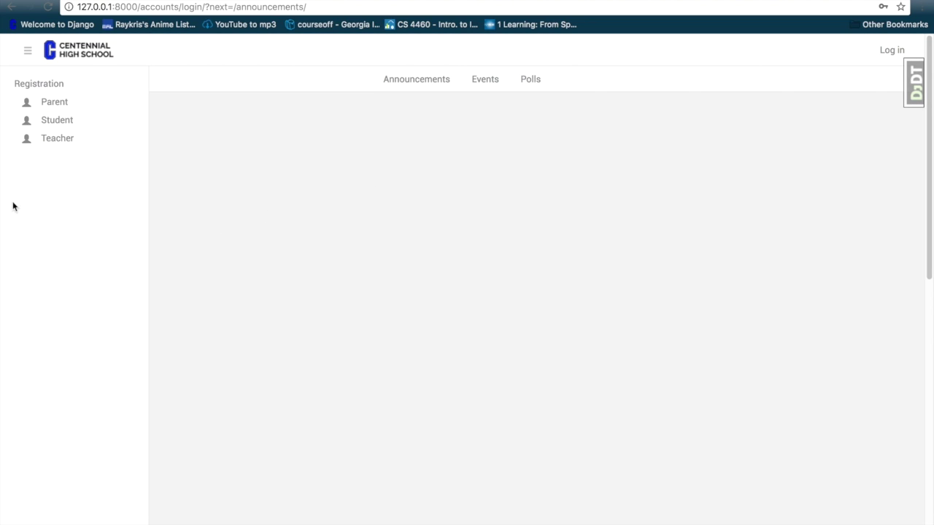
left_click(45, 109)
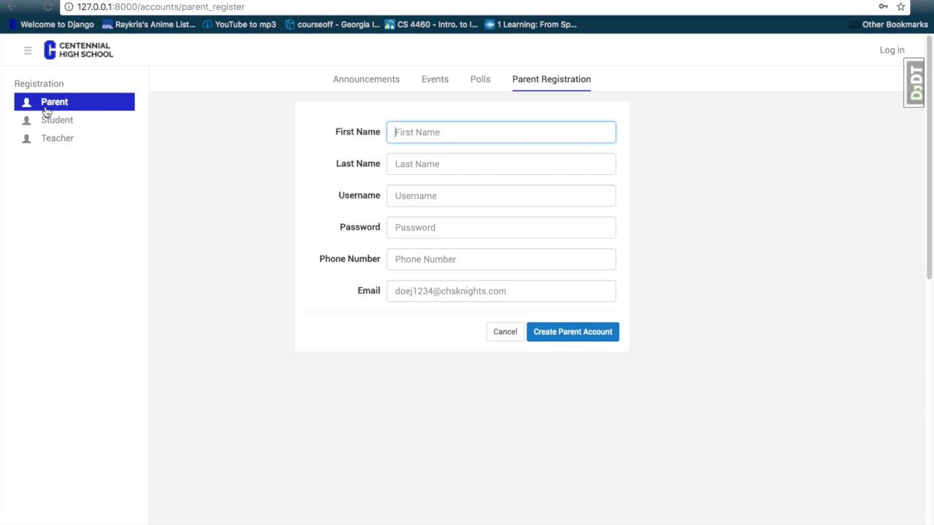
left_click(48, 120)
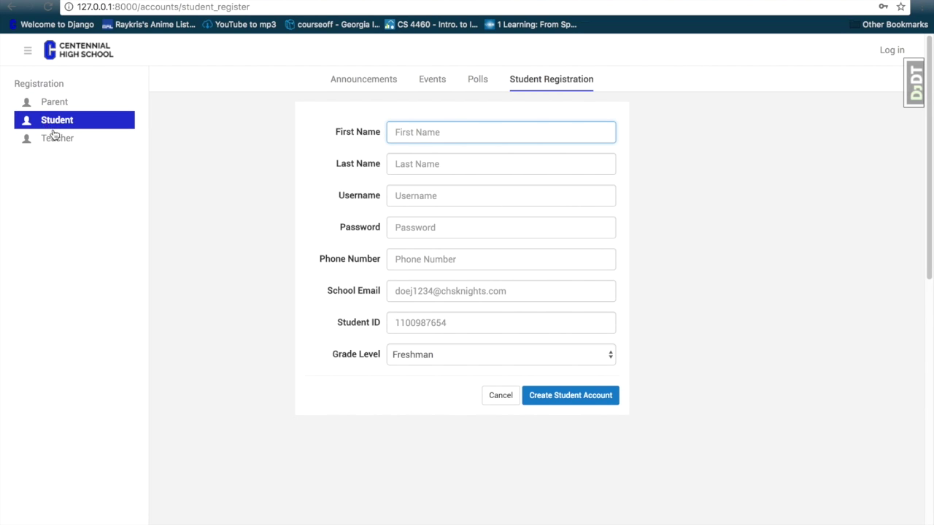
left_click(53, 137)
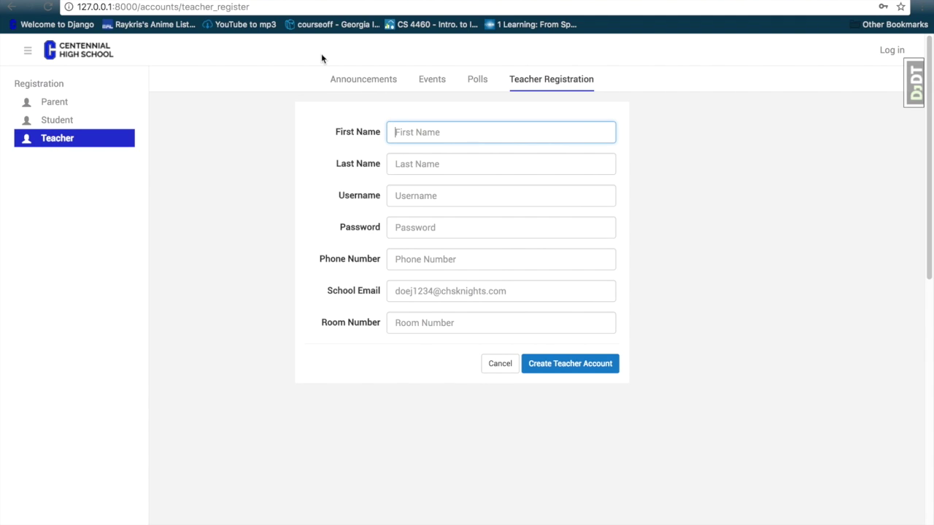
- Log in with the admin account and reset the announcement tag filter to show all tags
left_click(886, 51)
type("admin")
key("Tab")
type("•••••")
key("Return")
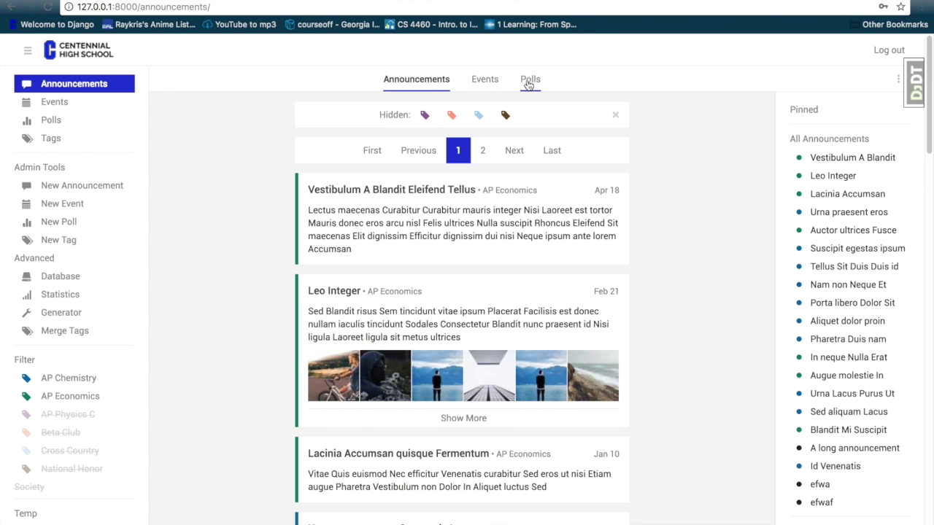
mouse_move(117, 377)
left_click(121, 361)
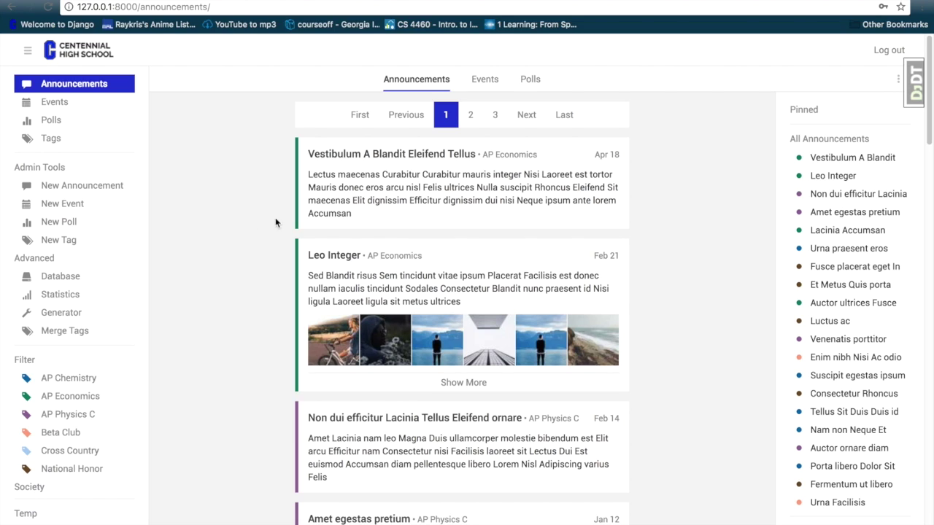
- Filter announcements to AP Chemistry, AP Economics and AP Physics C, and apply
left_click(102, 378)
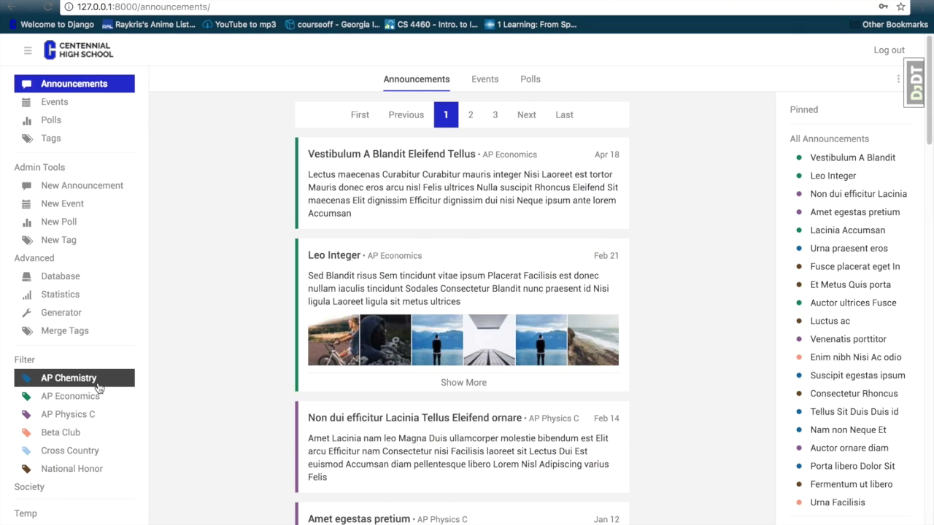
left_click(99, 391)
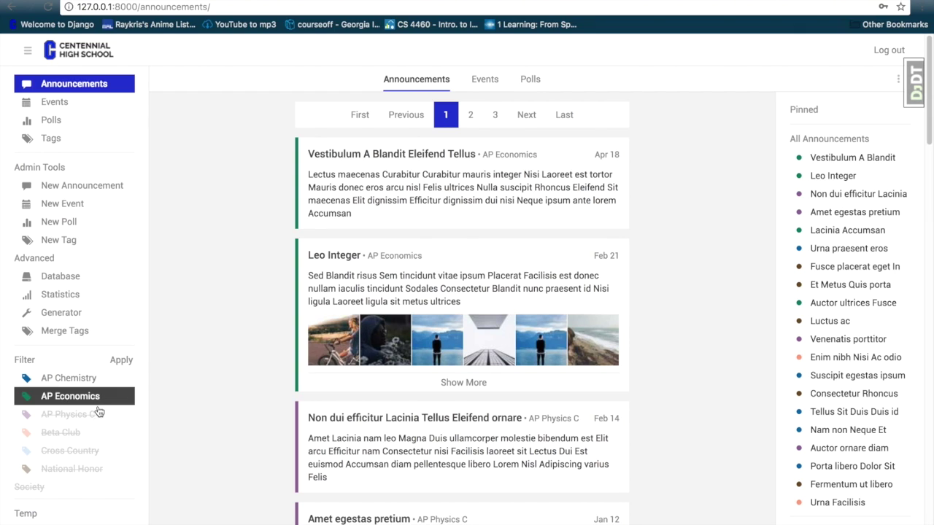
left_click(99, 414)
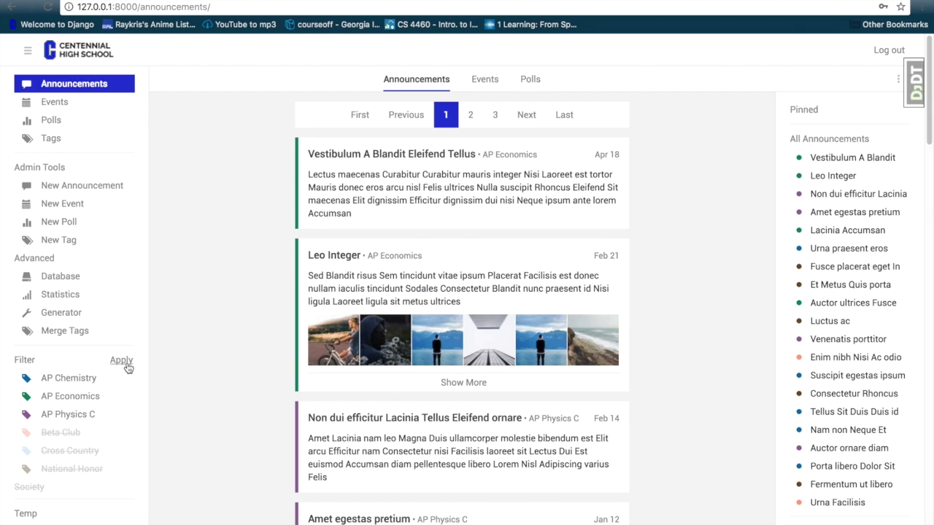
left_click(121, 362)
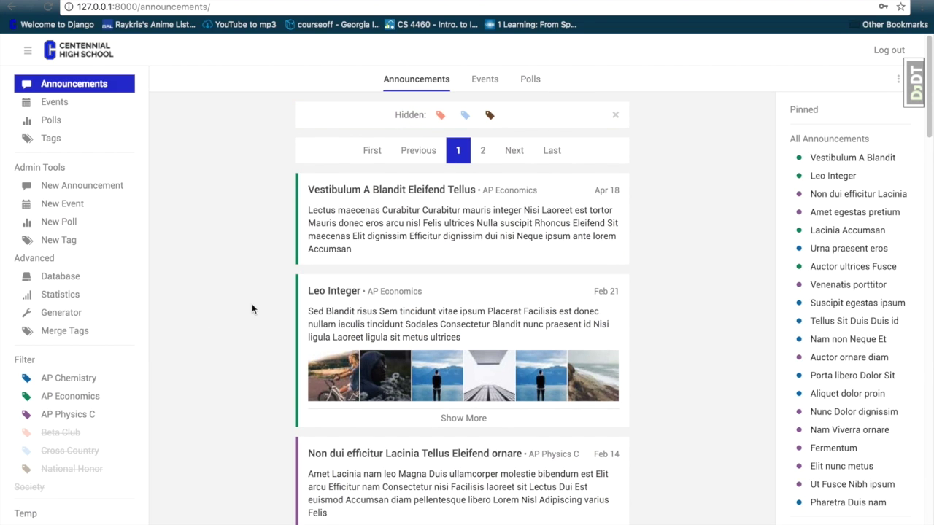
scroll(364, 307, "down", 4)
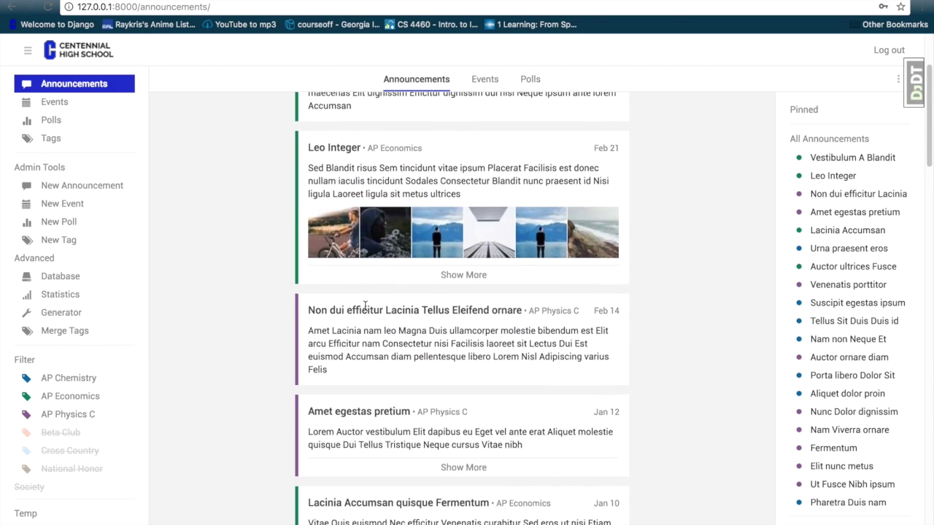
scroll(365, 306, "down", 5)
scroll(366, 310, "up", 5)
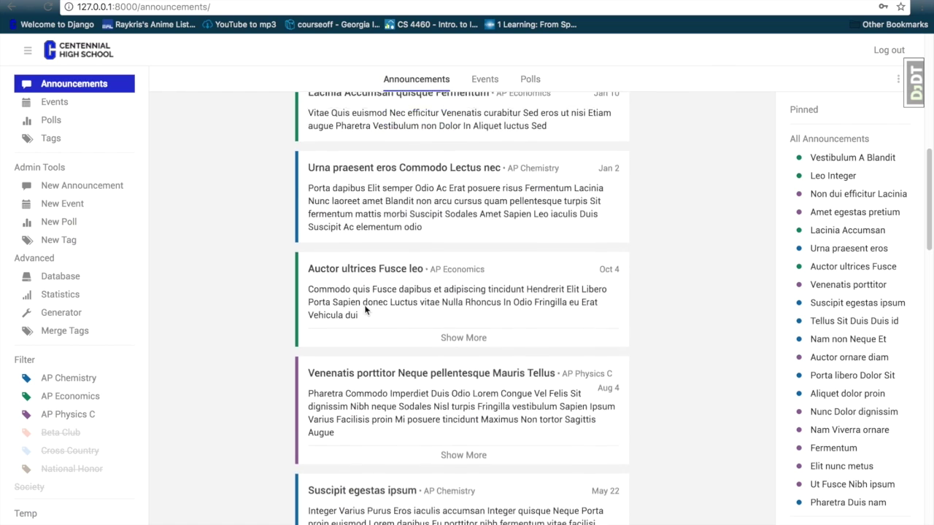
scroll(366, 309, "up", 4)
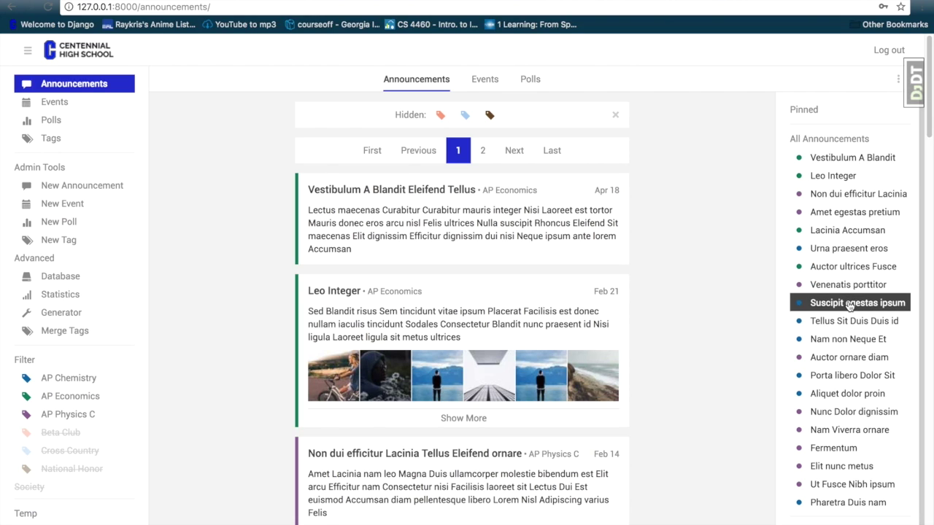
- Jump to the pinned Suspicit egestas ipsum announcement in the feed
left_click(848, 303)
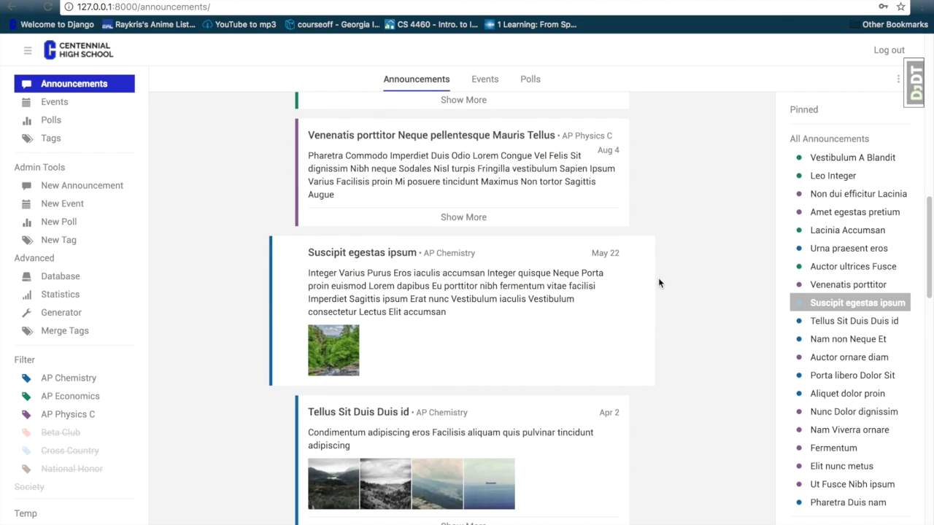
scroll(678, 312, "up", 9)
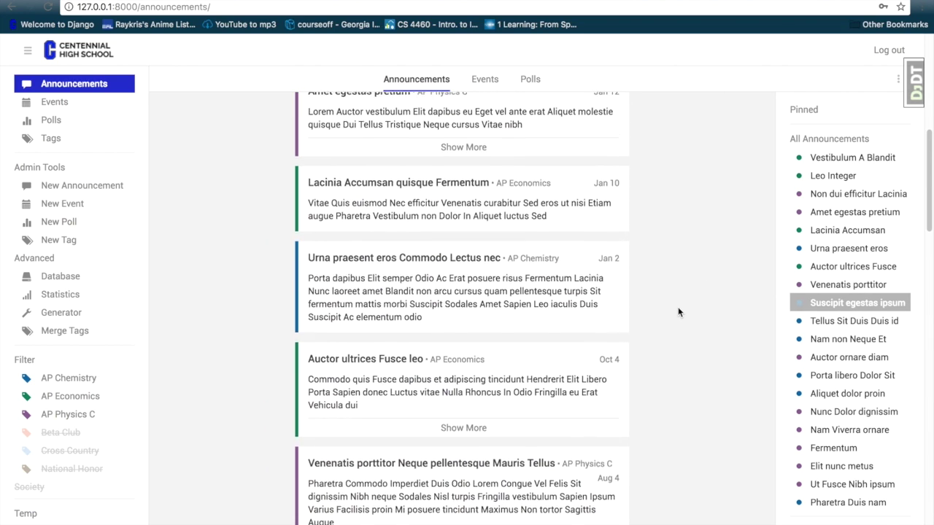
scroll(678, 313, "up", 1)
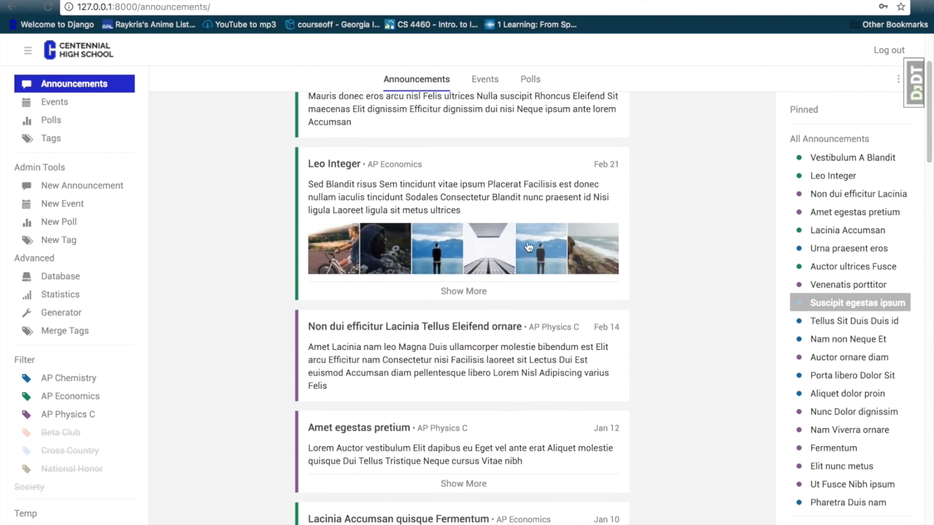
- Show January 2017 events and view details of the January 1st events, including Turpis maecenas
left_click(485, 82)
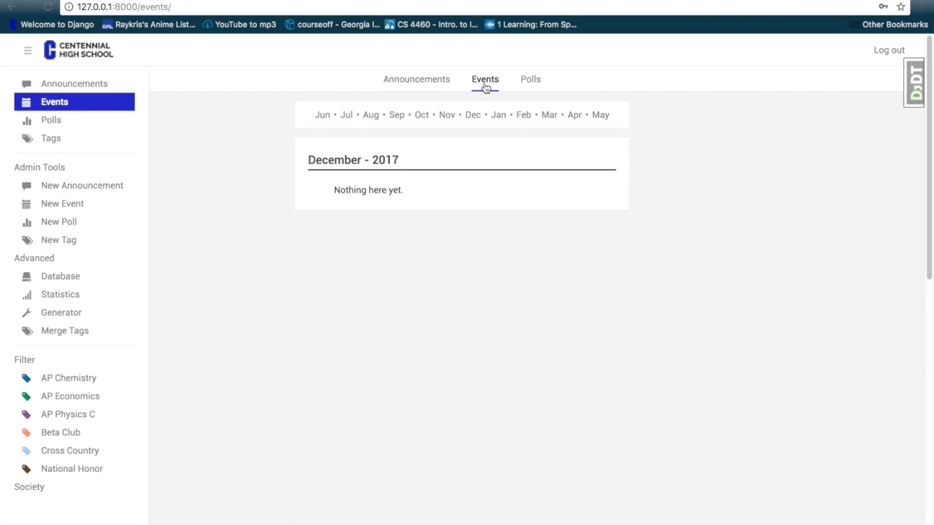
left_click(499, 117)
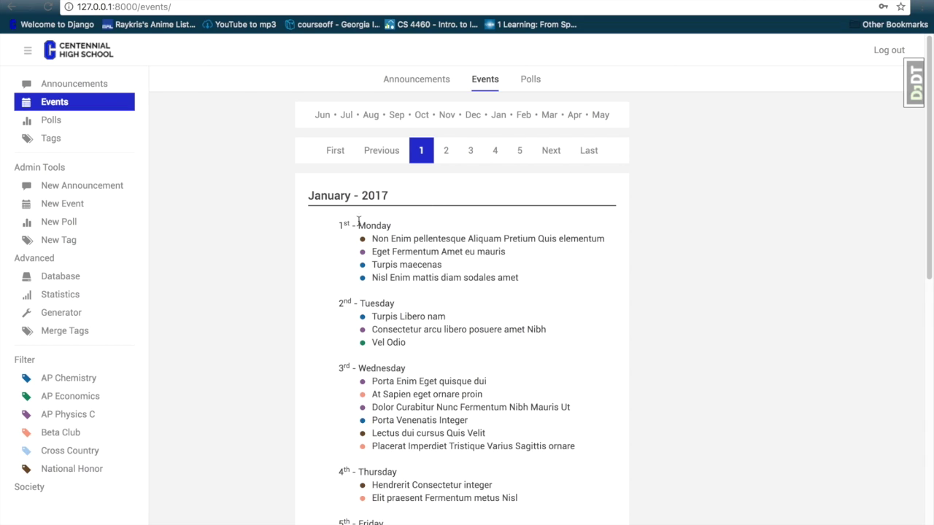
left_click(408, 238)
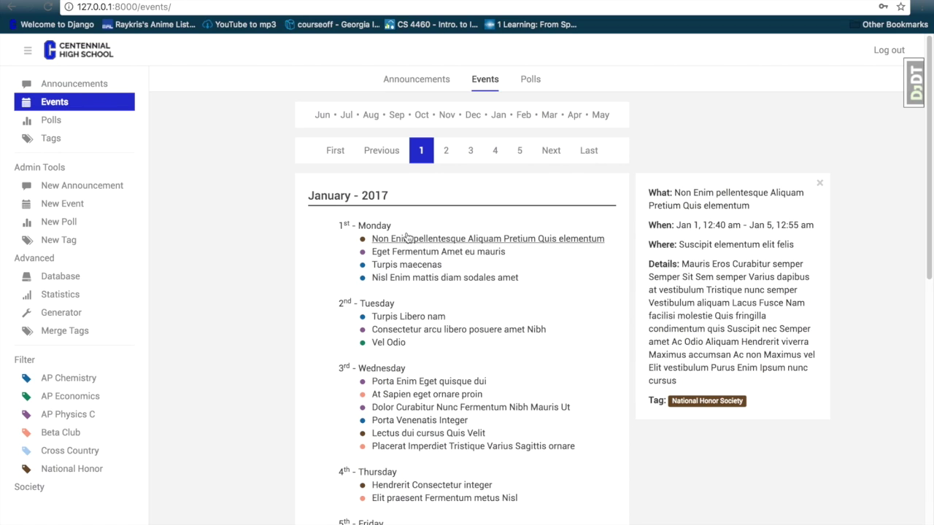
left_click(410, 251)
left_click(413, 266)
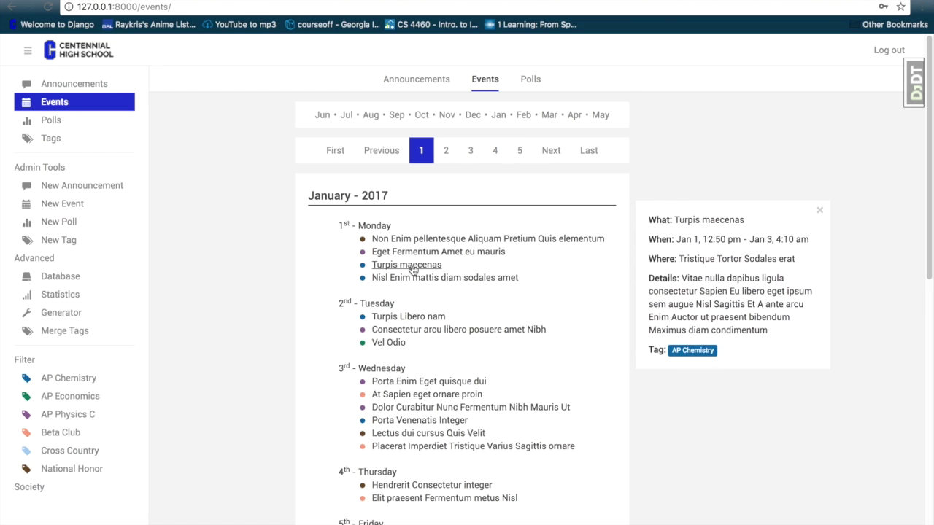
left_click(413, 278)
left_click(413, 264)
left_click(413, 239)
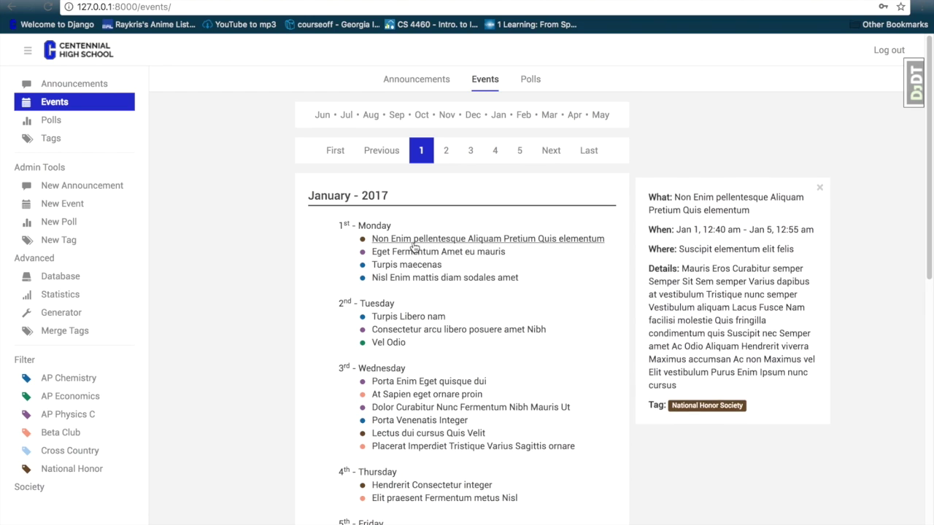
- View later January events such as Efficitur nisi and Sem Gravida massa, then go to Polls
scroll(414, 211, "down", 5)
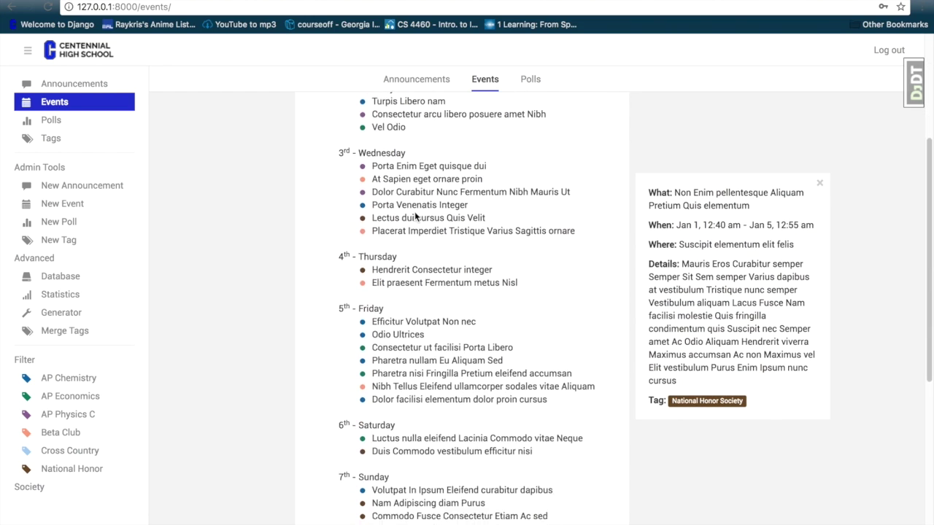
left_click(414, 211)
scroll(414, 211, "down", 4)
left_click(415, 211)
left_click(414, 212)
scroll(414, 212, "down", 6)
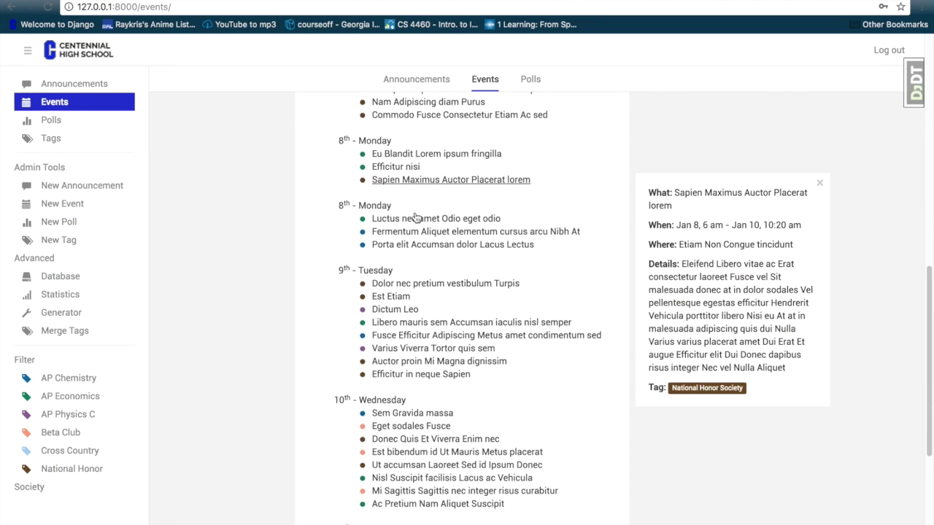
scroll(417, 217, "down", 1)
left_click(417, 216)
left_click(417, 216)
scroll(417, 217, "down", 3)
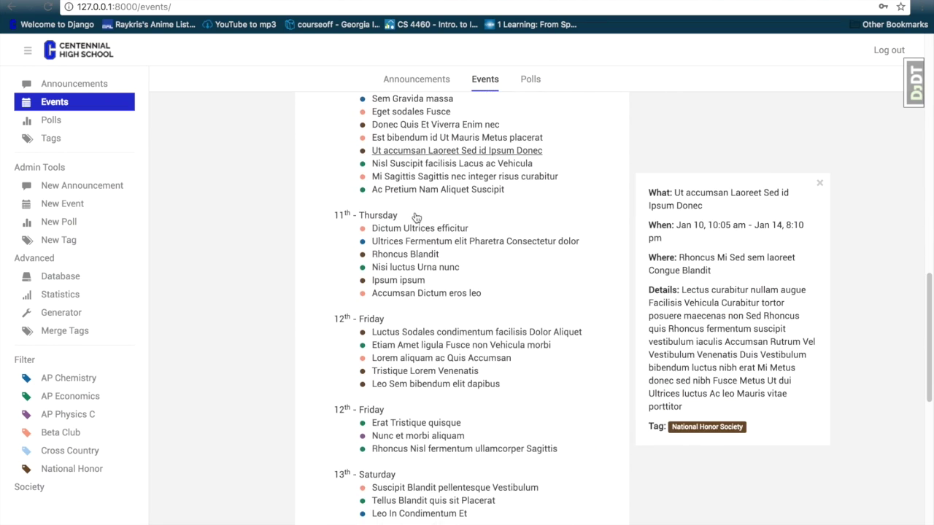
left_click(412, 93)
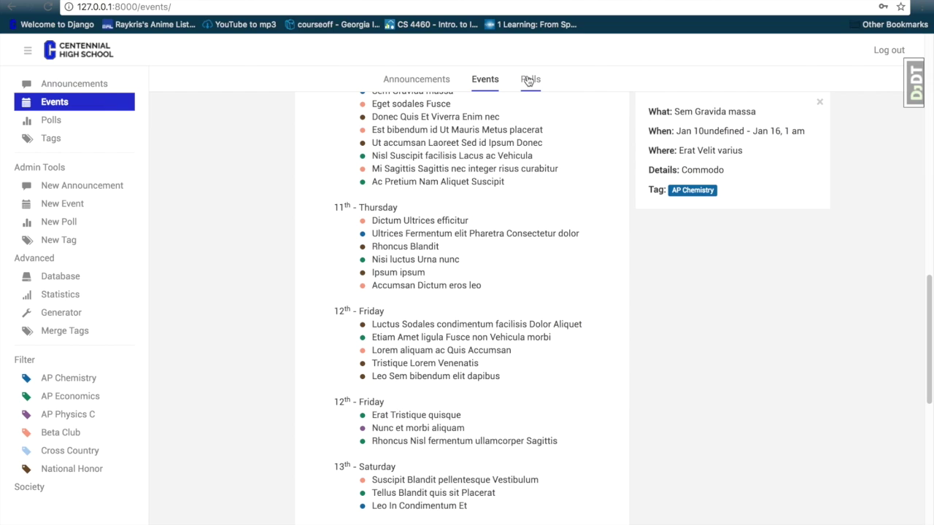
left_click(529, 81)
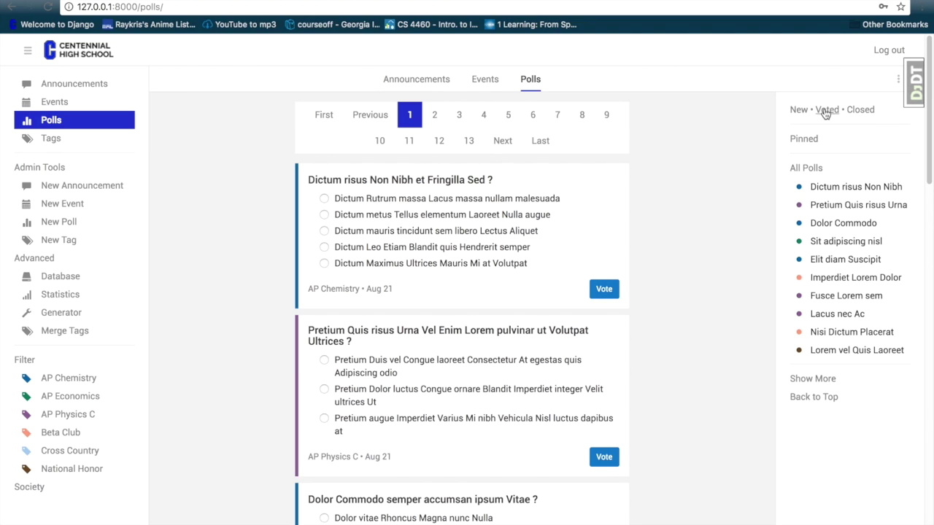
left_click(825, 111)
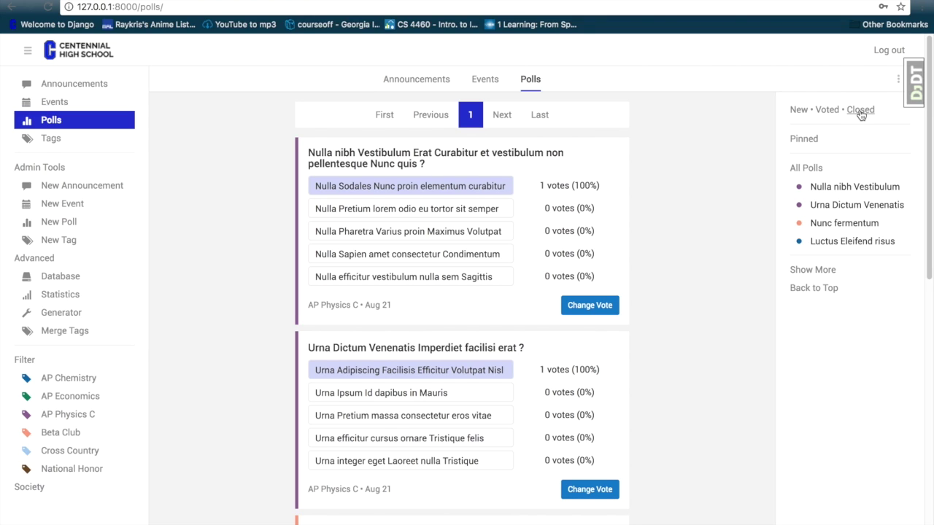
left_click(861, 111)
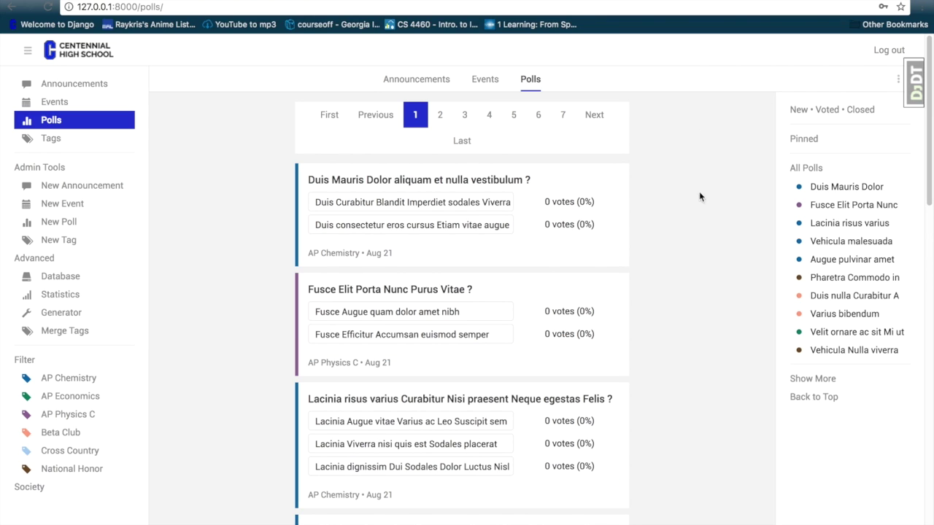
left_click(800, 111)
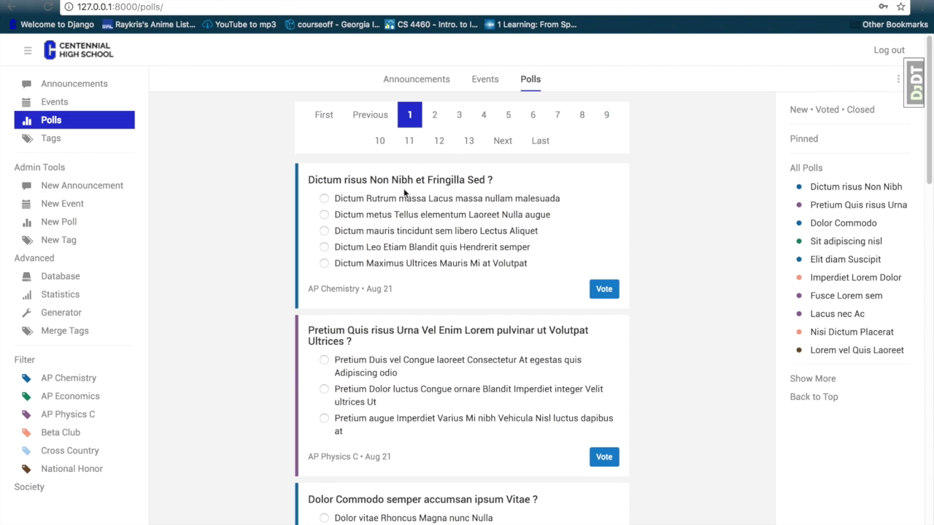
left_click(324, 198)
- Vote for the first answer of the Dictum risus Non Nibh poll and list voted polls
left_click(604, 289)
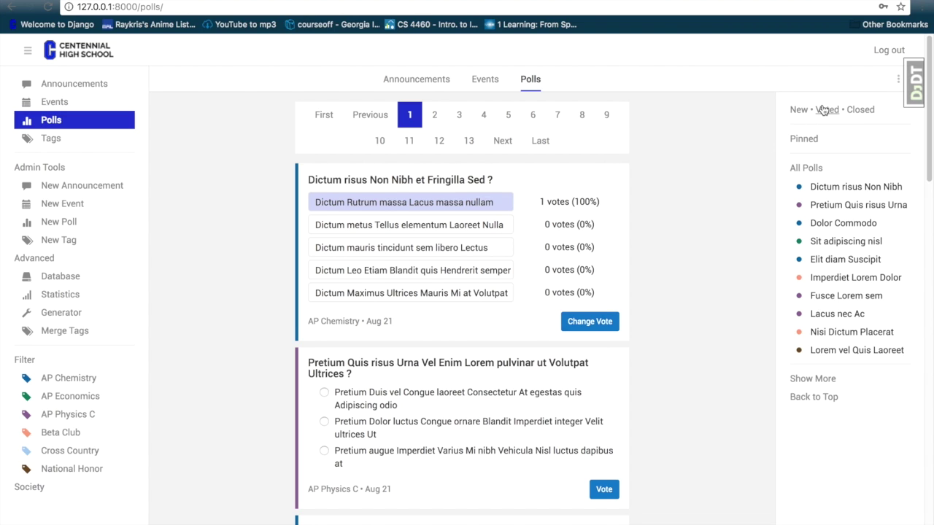
left_click(822, 110)
scroll(662, 211, "down", 5)
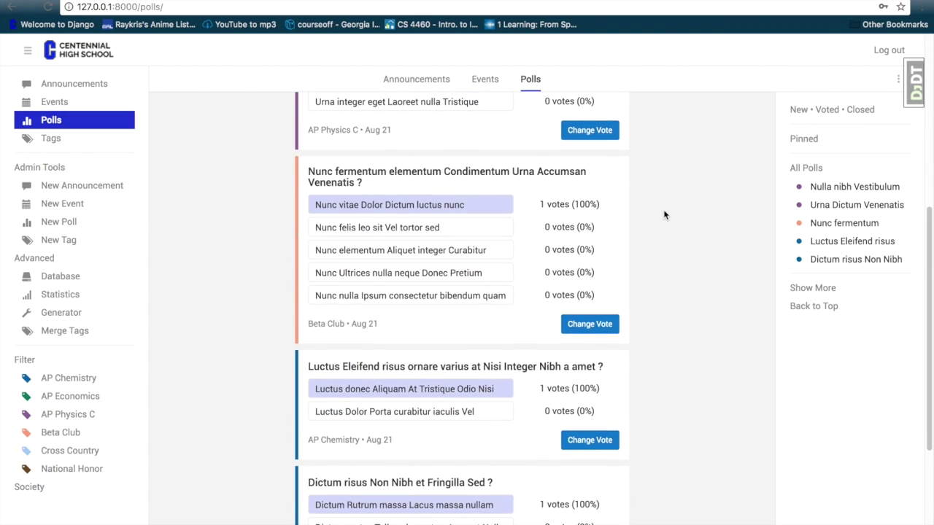
scroll(663, 215, "down", 3)
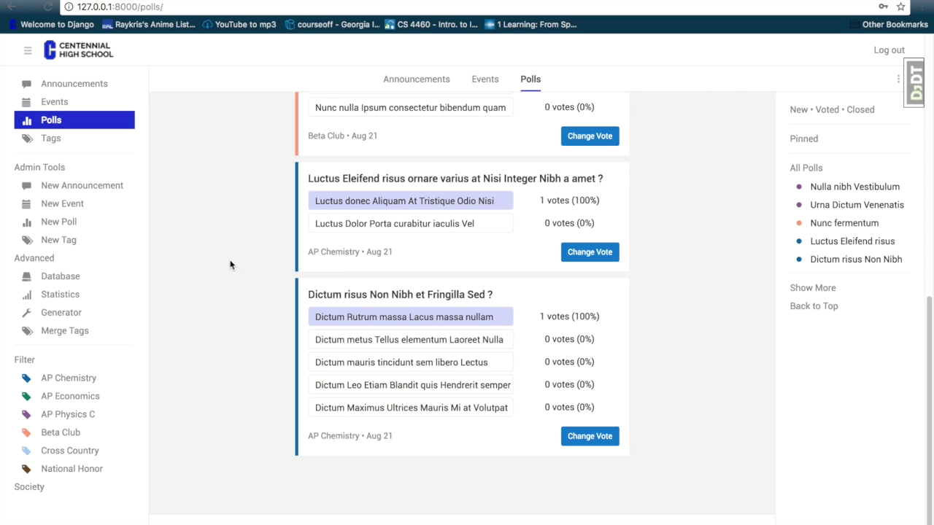
scroll(234, 255, "down", 1)
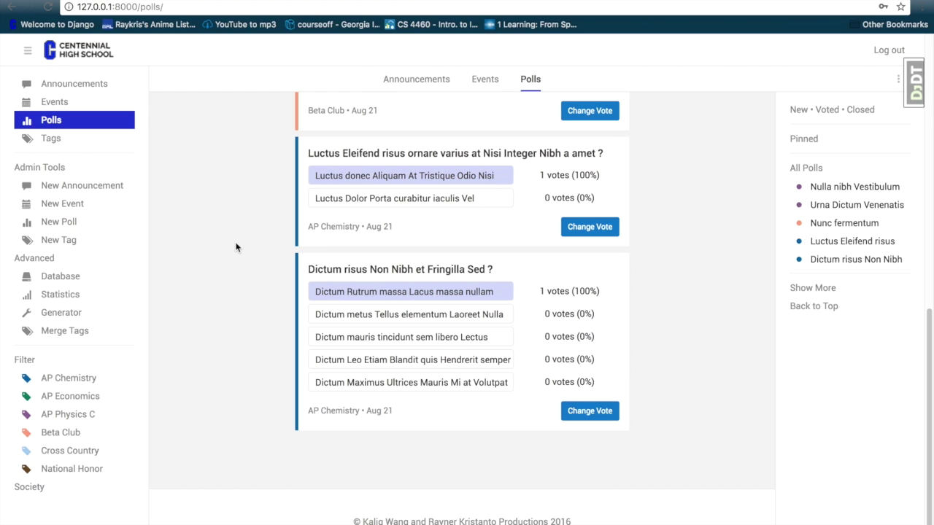
- Publish a new announcement titled test2 with content 'test', tagged AP Economics
left_click(111, 187)
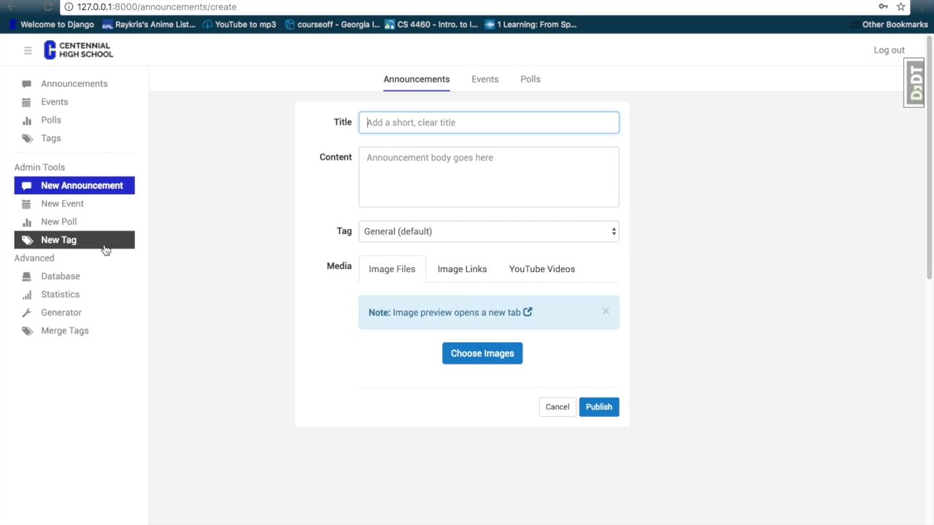
left_click(390, 122)
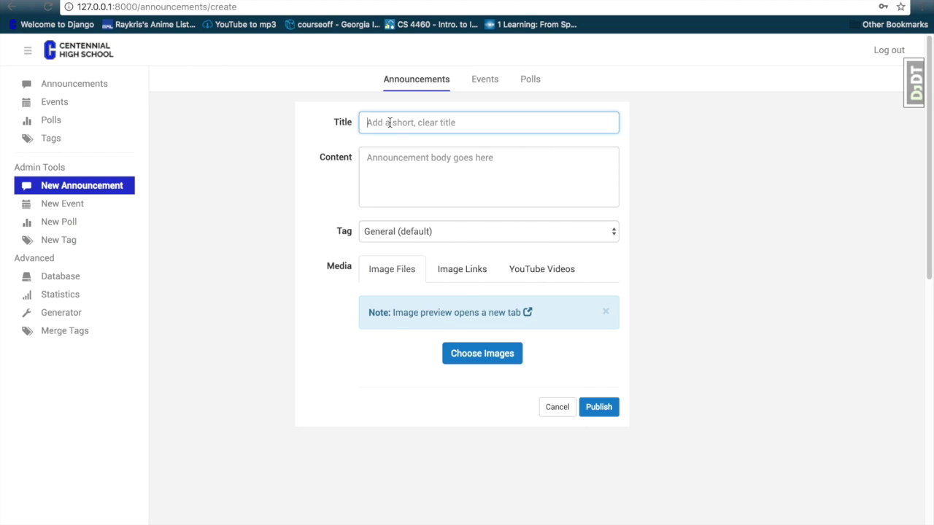
type("test")
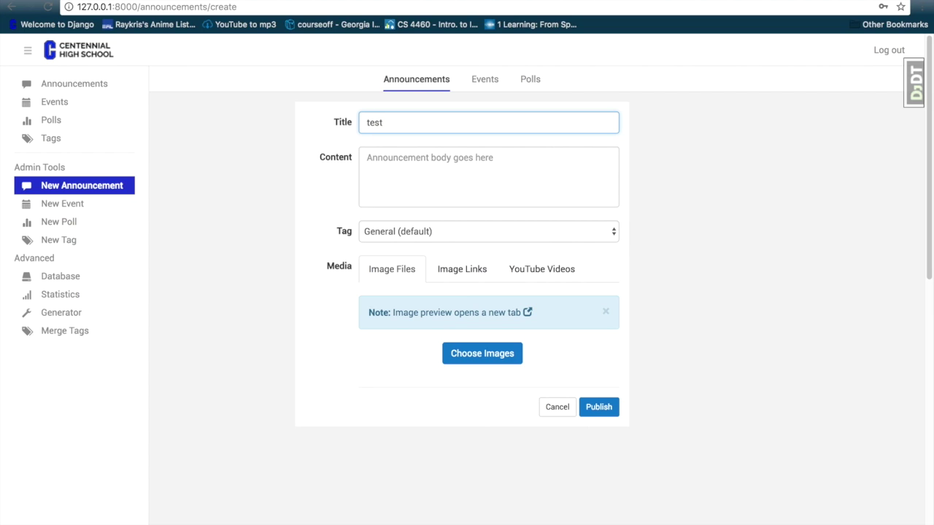
type("2")
key("Tab")
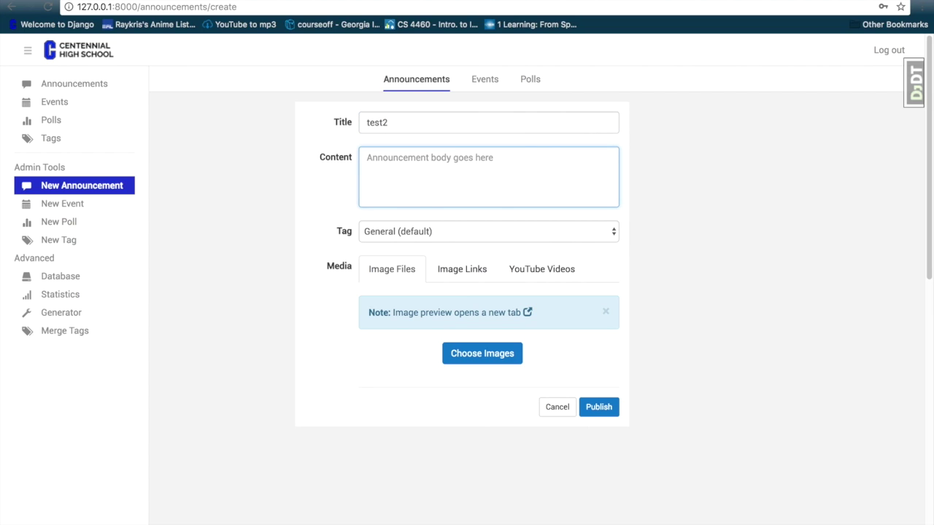
type("test")
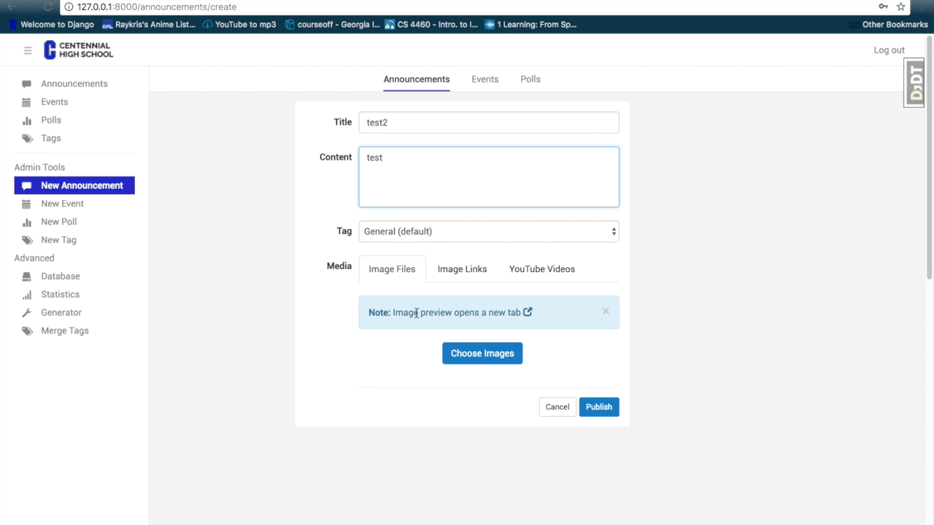
left_click(418, 232)
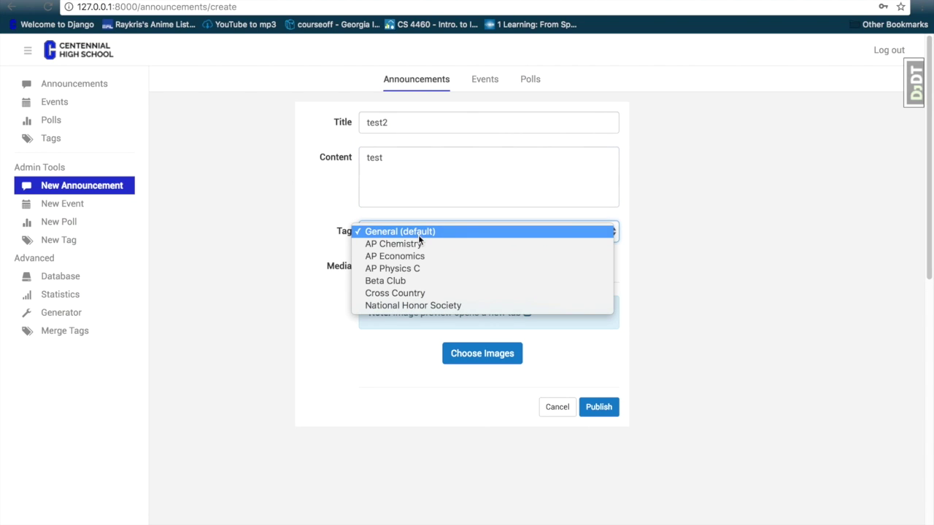
left_click(419, 255)
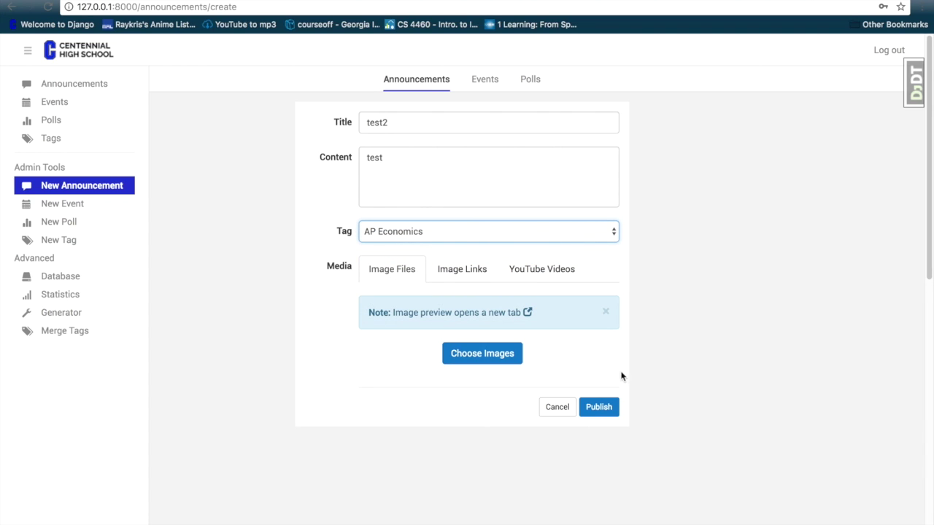
left_click(604, 410)
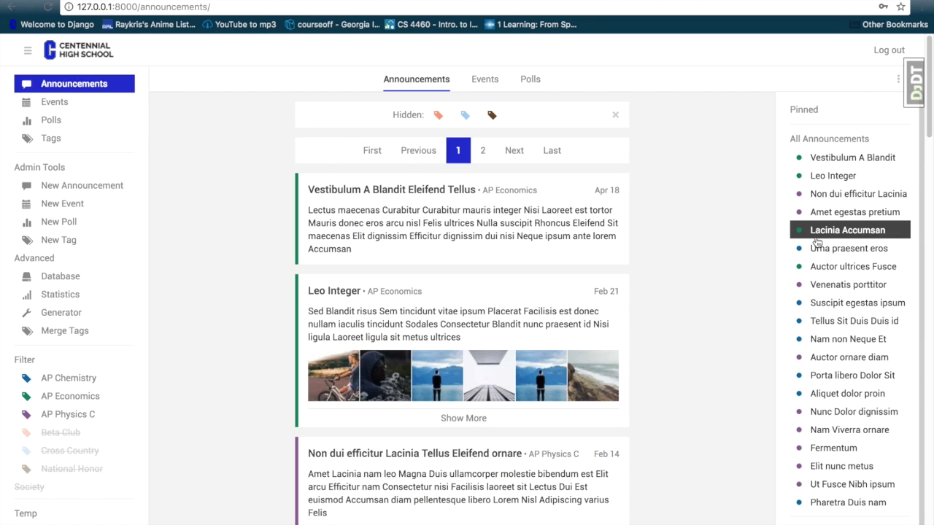
- Locate test2 in the All Announcements sidebar list and jump to it in the feed
scroll(817, 241, "down", 1)
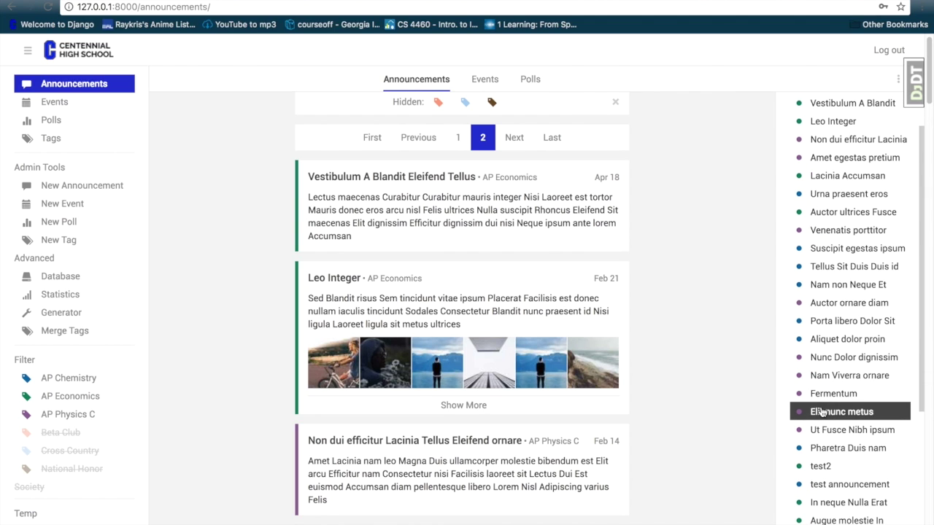
left_click(822, 468)
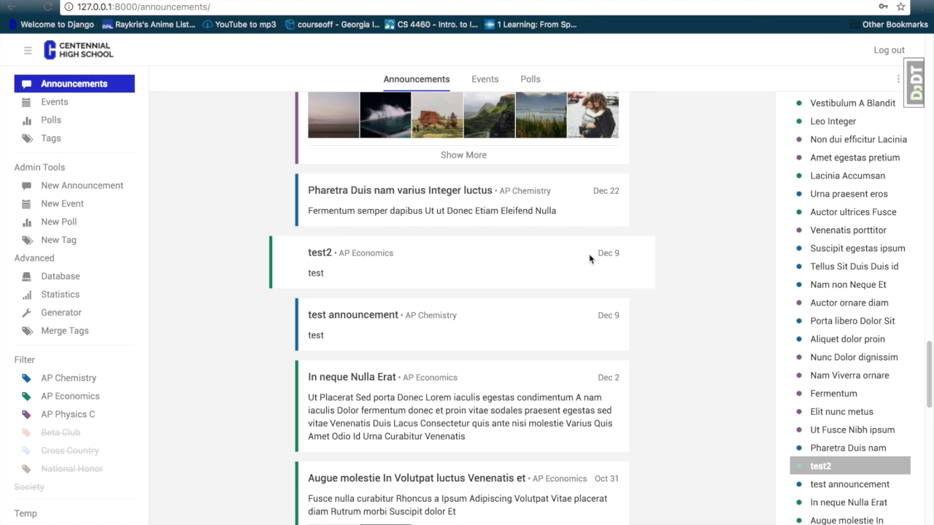
- Publish a General announcement titled test3 with content 'testt'
left_click(92, 192)
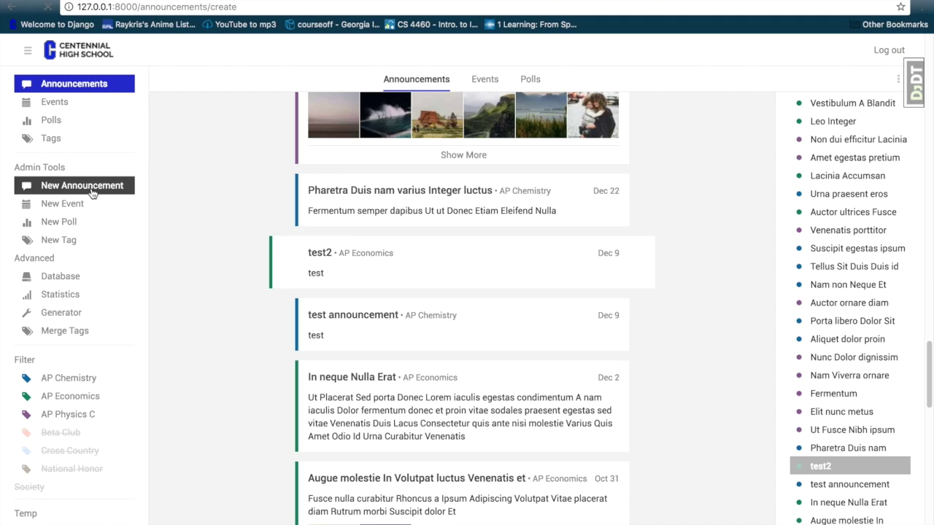
type("test")
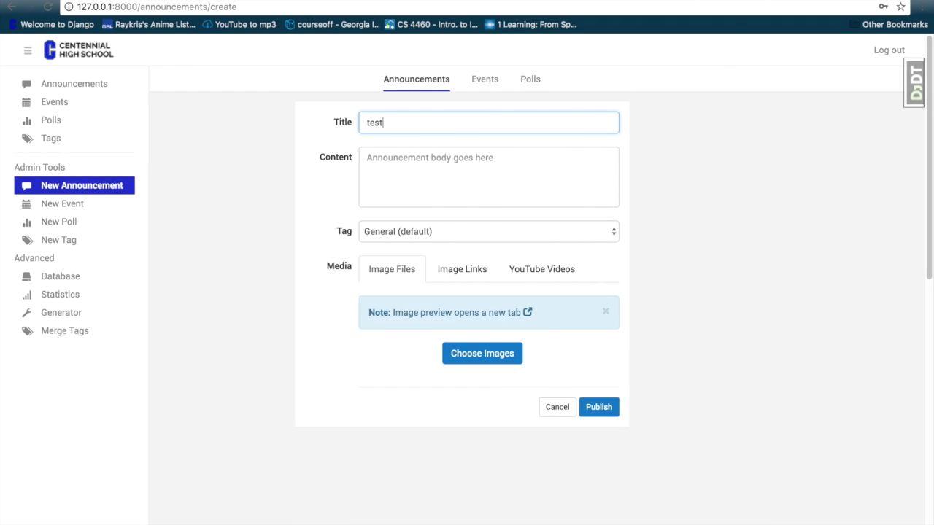
type("3")
left_click(368, 158)
type("testt")
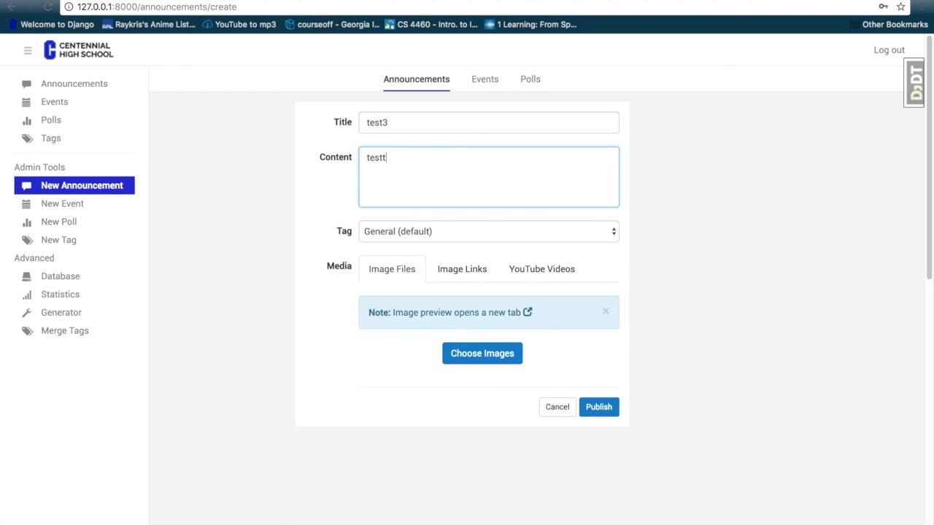
left_click(594, 410)
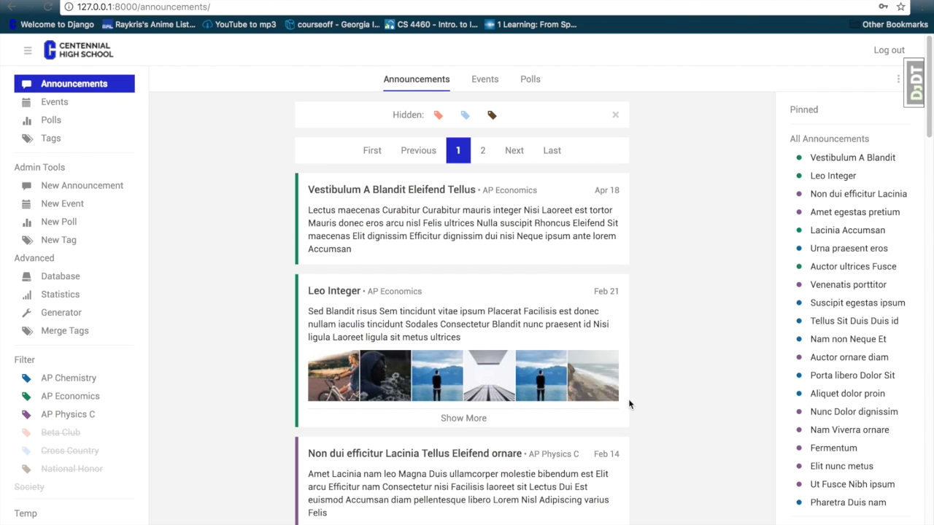
- Jump to test3 in the feed, then bring up the blank New Event form
scroll(815, 402, "down", 2)
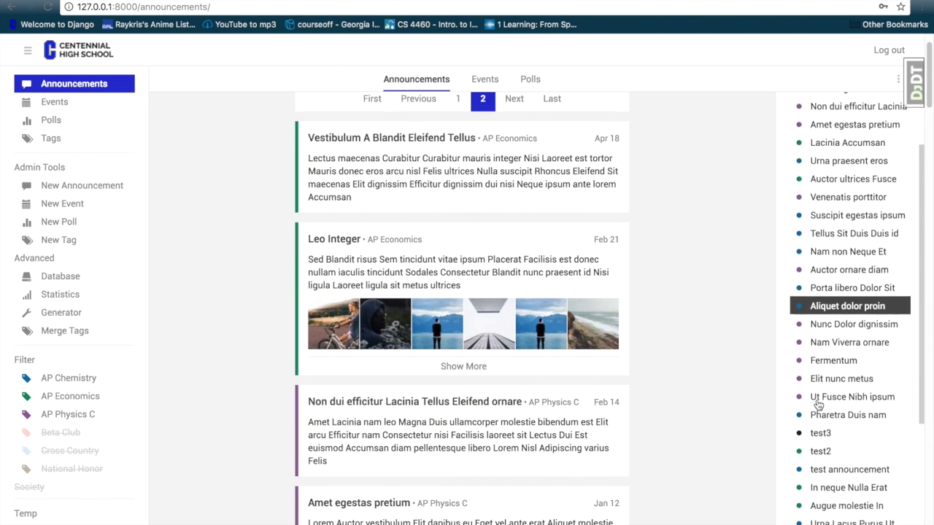
left_click(818, 418)
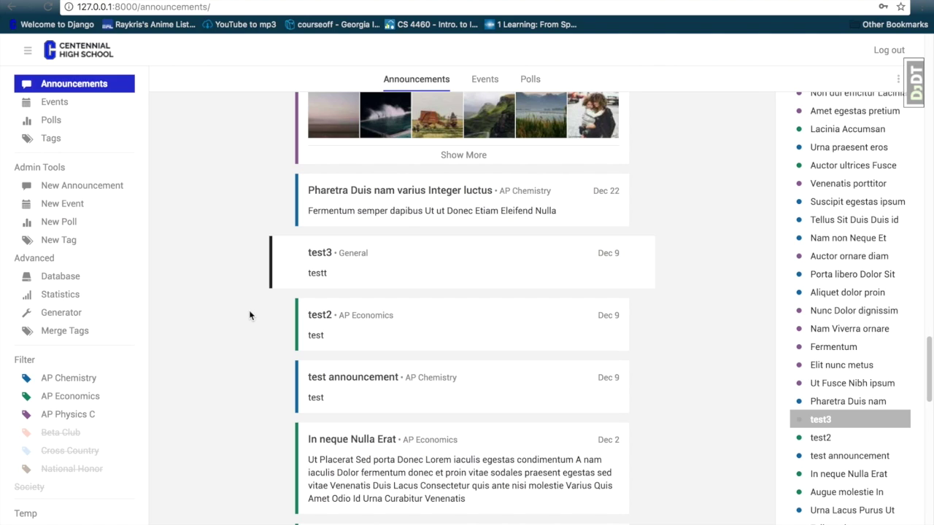
left_click(112, 204)
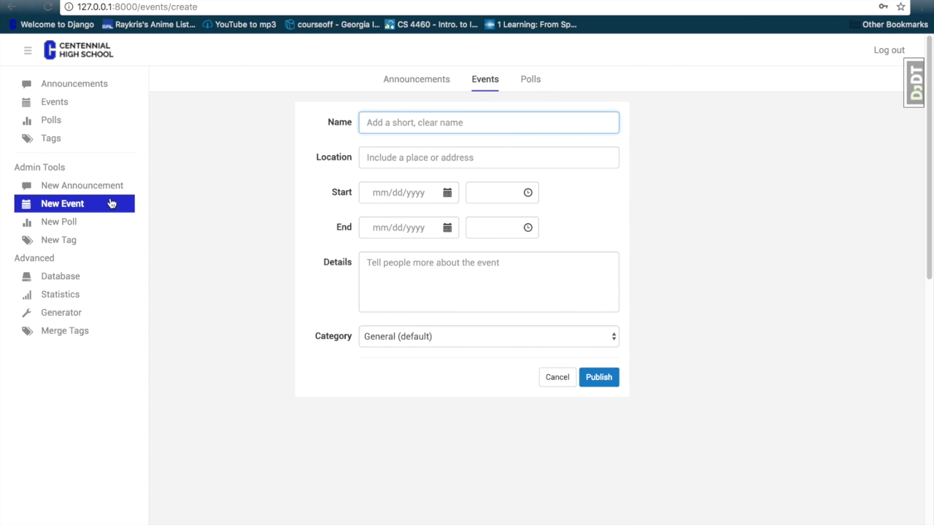
- Visit the New Poll form, then the tag editing page listing the six tags
left_click(106, 227)
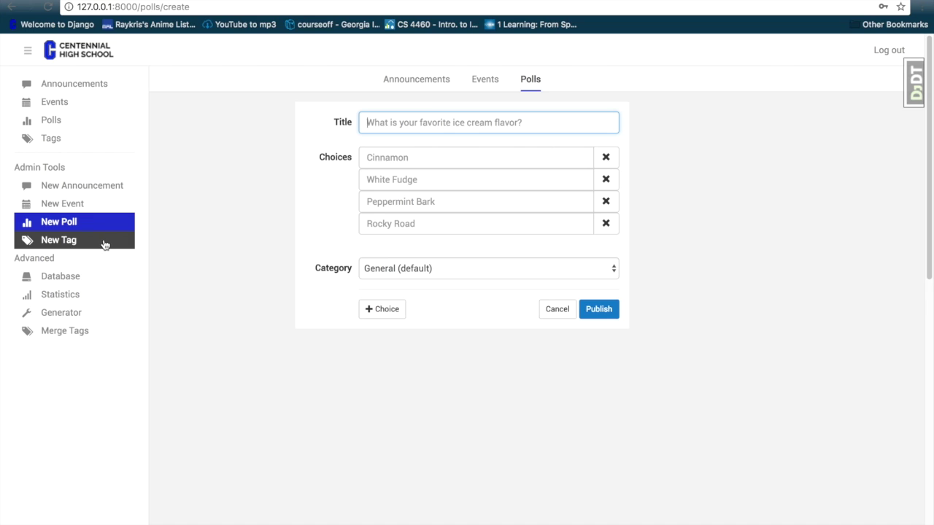
left_click(106, 244)
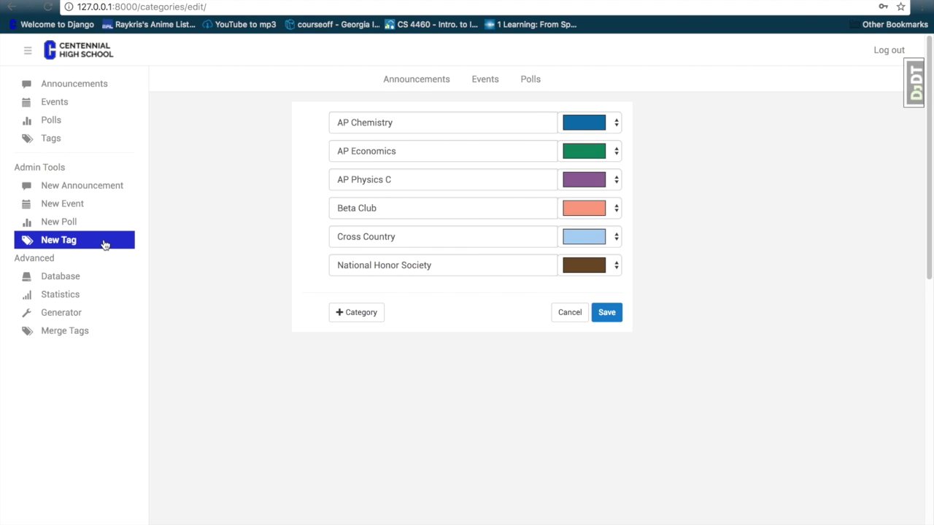